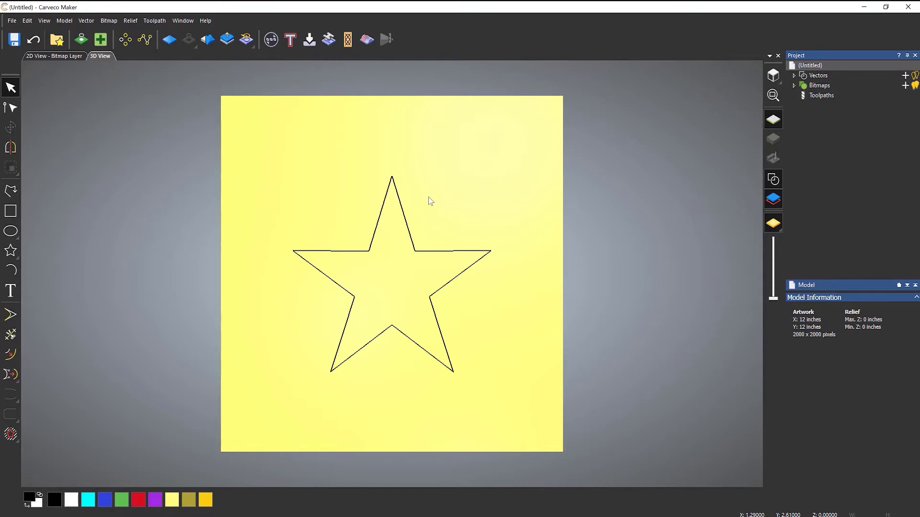
# Recenter the star in the view and open the Inlay Wizard from the Toolpaths section
pyautogui.scroll(4, 401, 185)
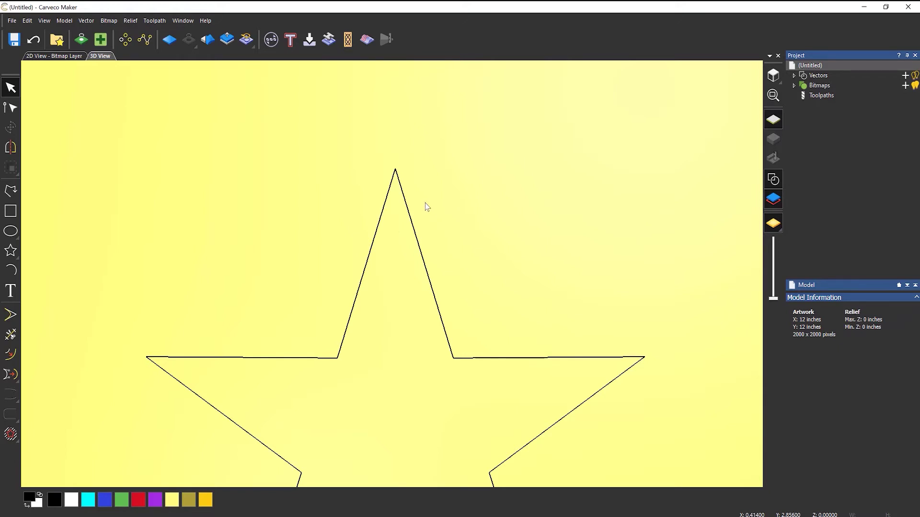
pyautogui.scroll(-3, 424, 205)
pyautogui.moveTo(430, 254); pyautogui.dragTo(432, 181, button='middle')
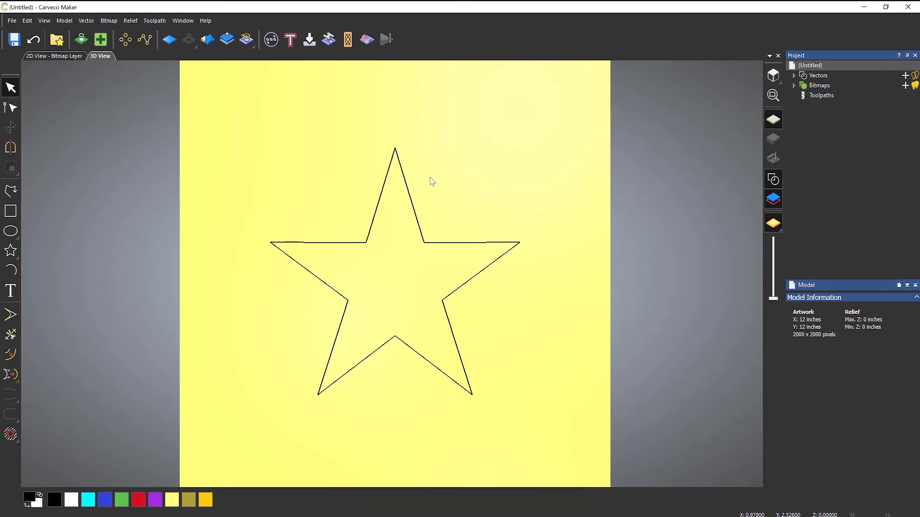
pyautogui.click(822, 96)
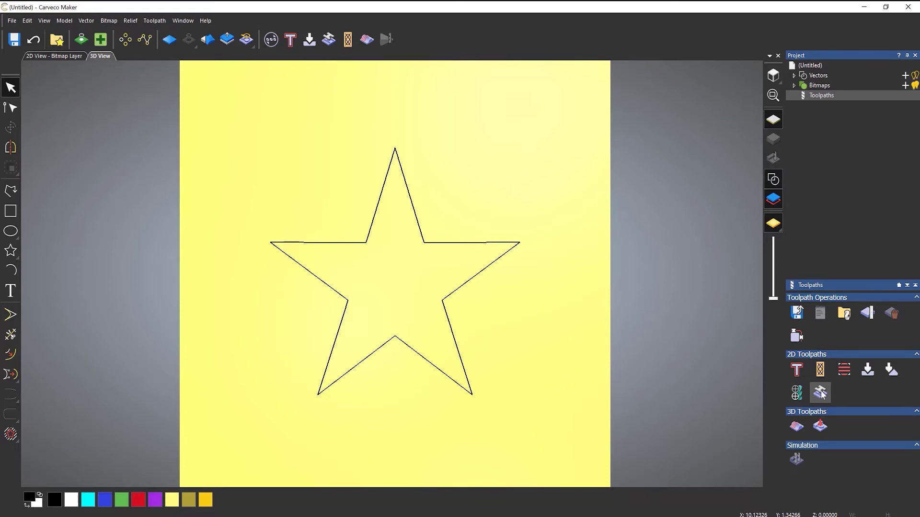
pyautogui.click(820, 393)
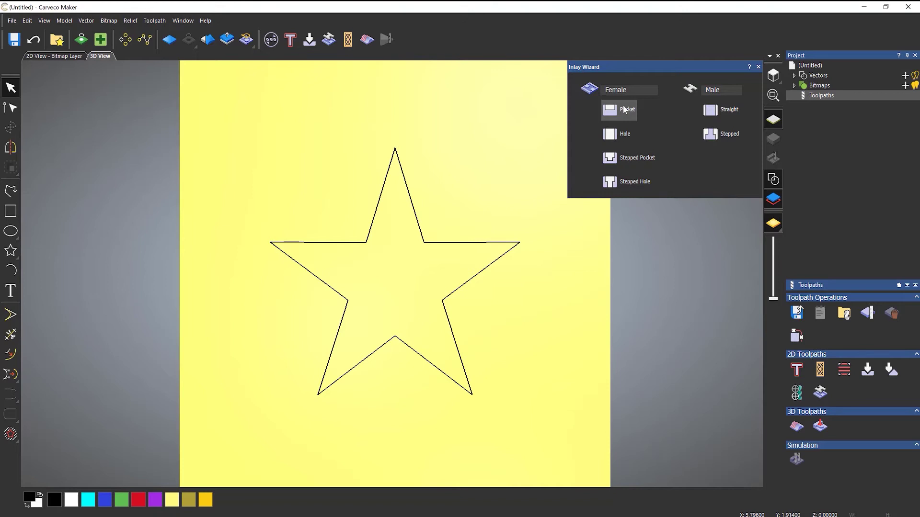
# Start a female pocket on the star vector with a 0.25 finish depth
pyautogui.click(623, 109)
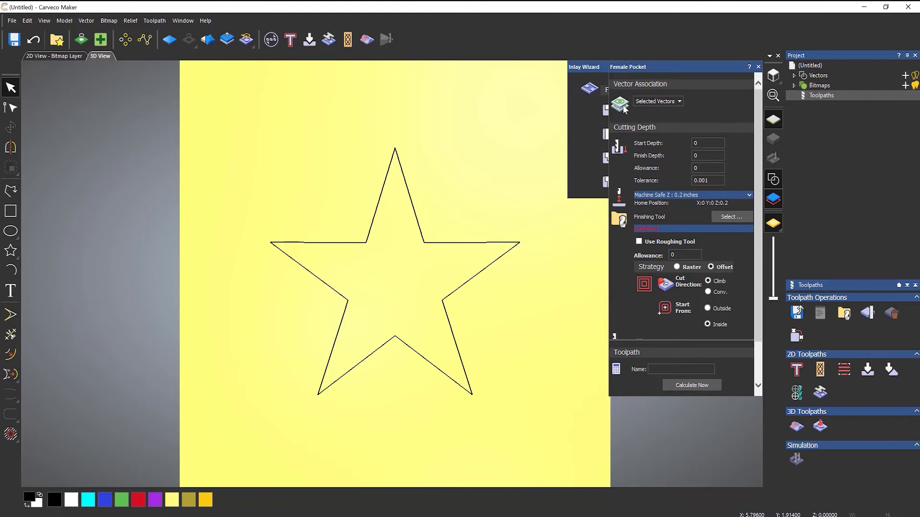
pyautogui.click(407, 255)
pyautogui.click(704, 155)
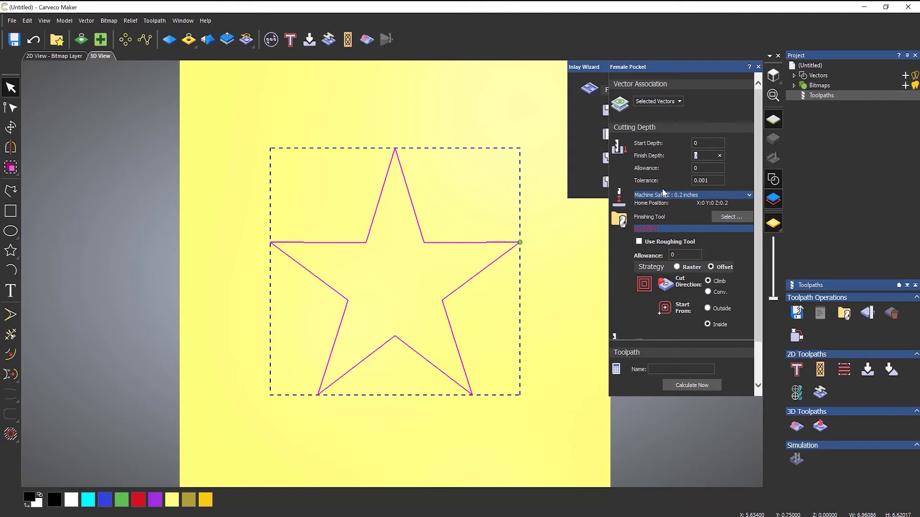
pyautogui.write('0.25')
pyautogui.moveTo(762, 202); pyautogui.dragTo(759, 288)
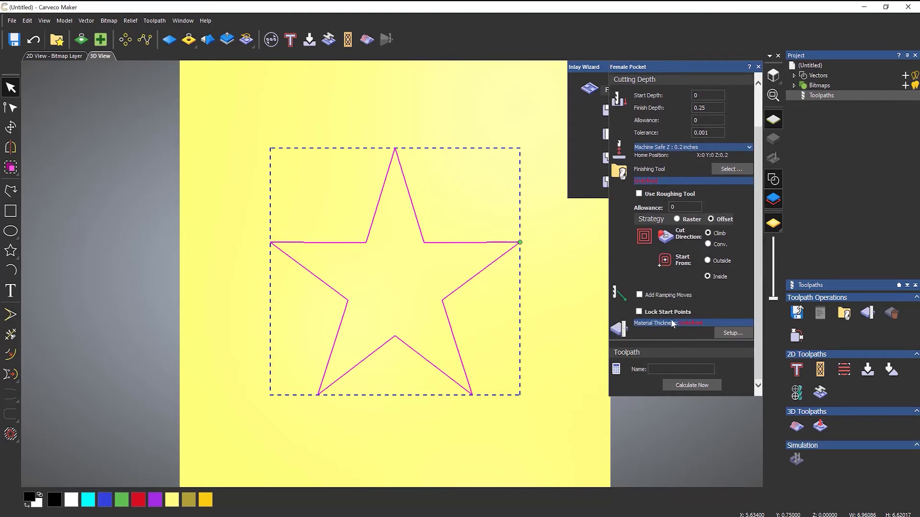
# Set the pocket's material thickness to 0.5 inches in Material Setup
pyautogui.click(729, 334)
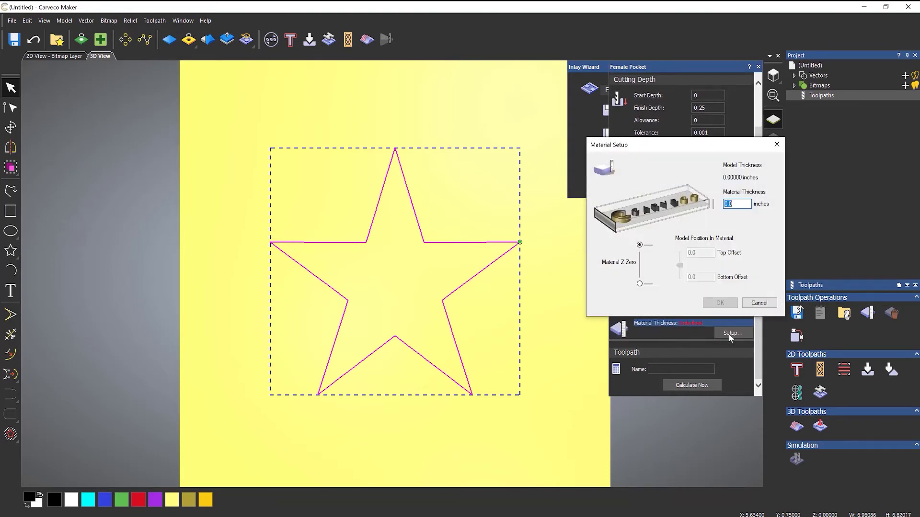
pyautogui.write('0.5')
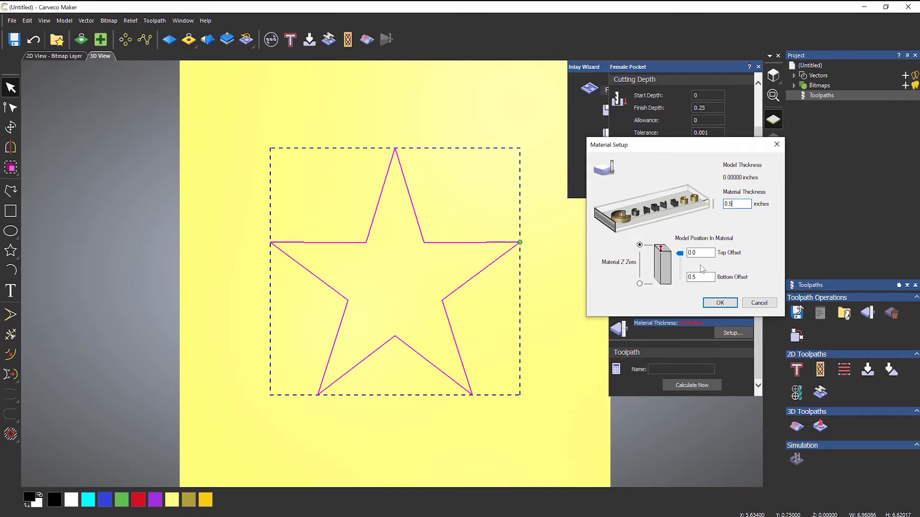
pyautogui.click(719, 304)
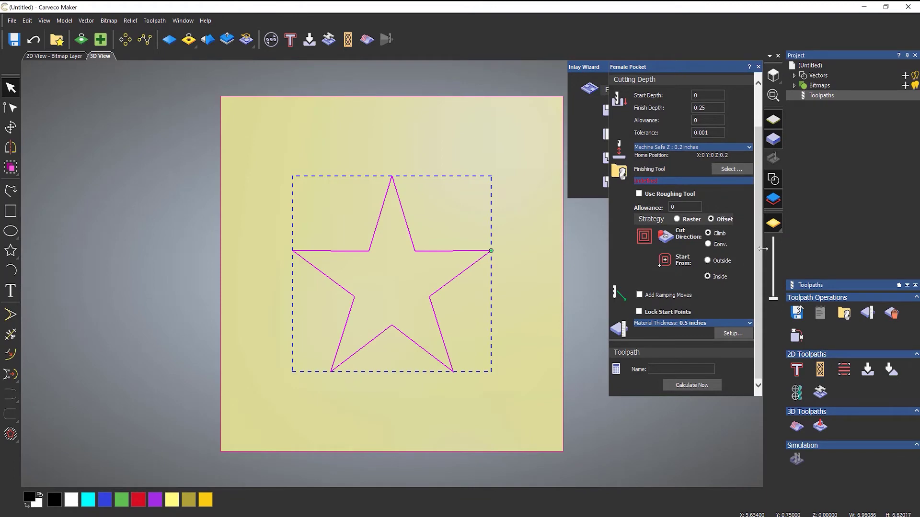
# Choose End Mill 1/4 Inch from the Tool Database as the pocket's finishing tool
pyautogui.moveTo(759, 242); pyautogui.dragTo(756, 187)
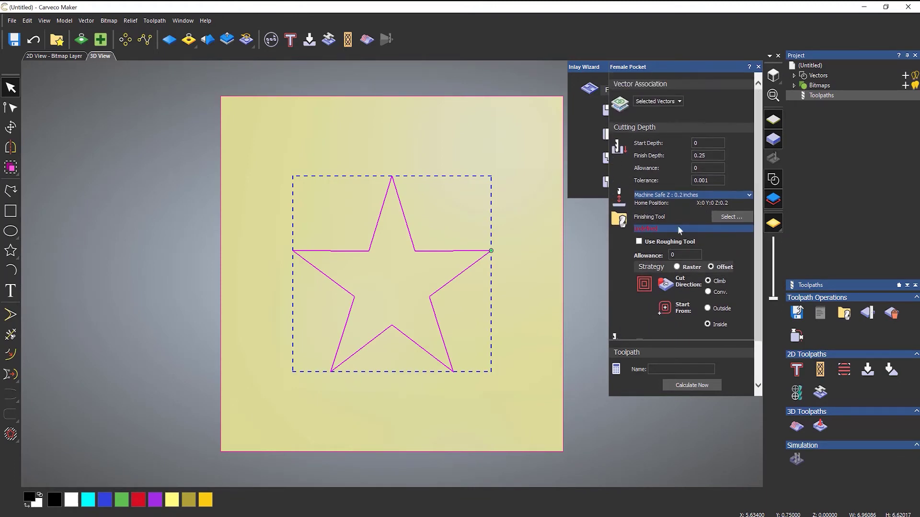
pyautogui.click(728, 217)
pyautogui.click(364, 276)
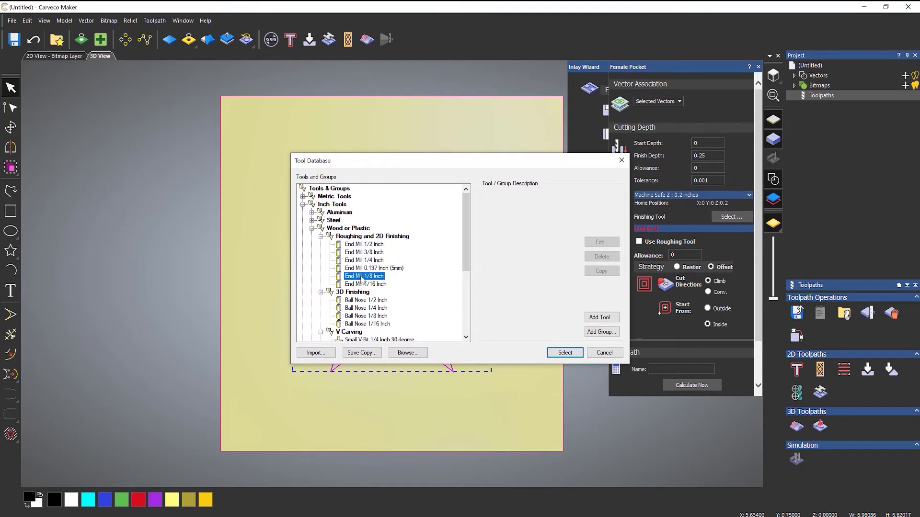
pyautogui.click(378, 260)
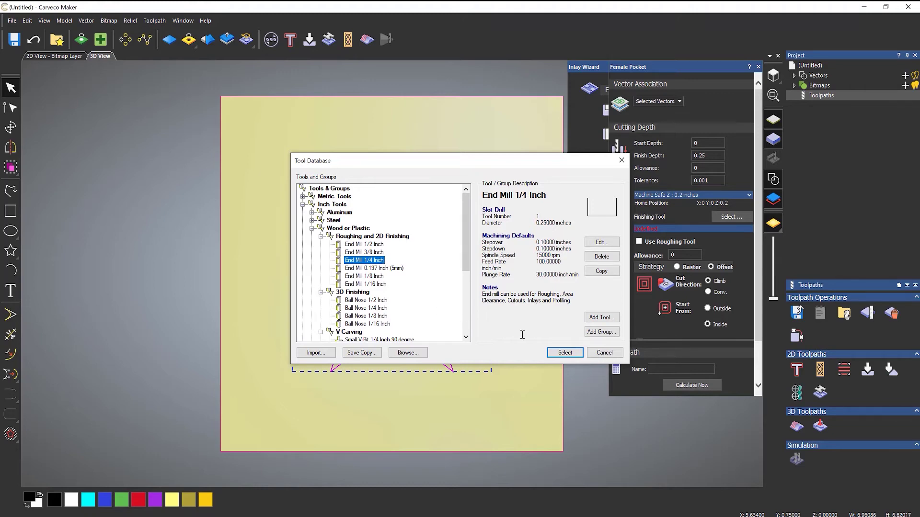
pyautogui.click(574, 353)
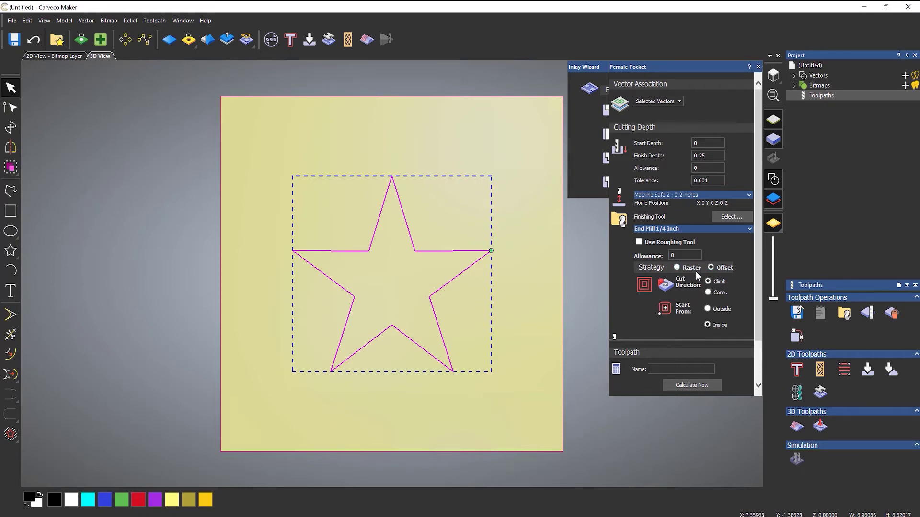
# Run Calculate Now to generate the Female Pocket's offset passes inside the star
pyautogui.scroll(-3, 758, 268)
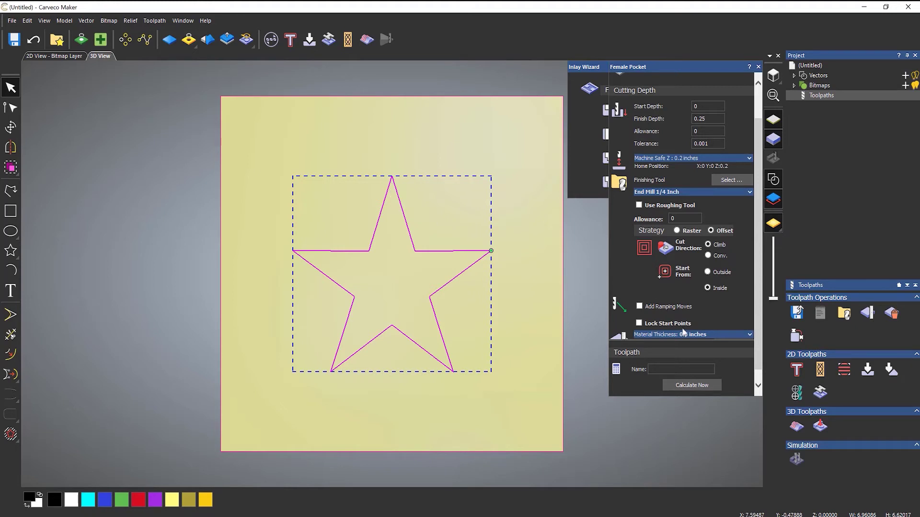
pyautogui.click(695, 385)
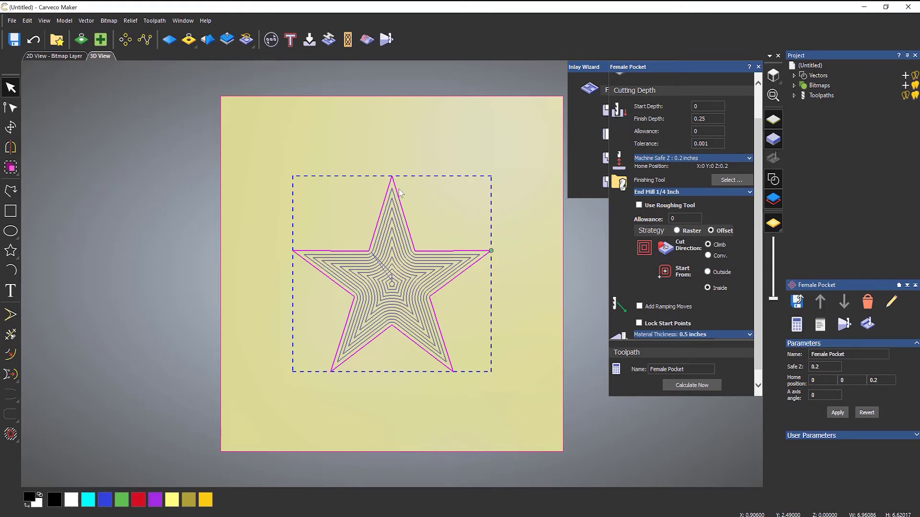
# Zoom in on the star and run Simulate All Toolpaths
pyautogui.scroll(2, 375, 165)
pyautogui.scroll(4, 405, 189)
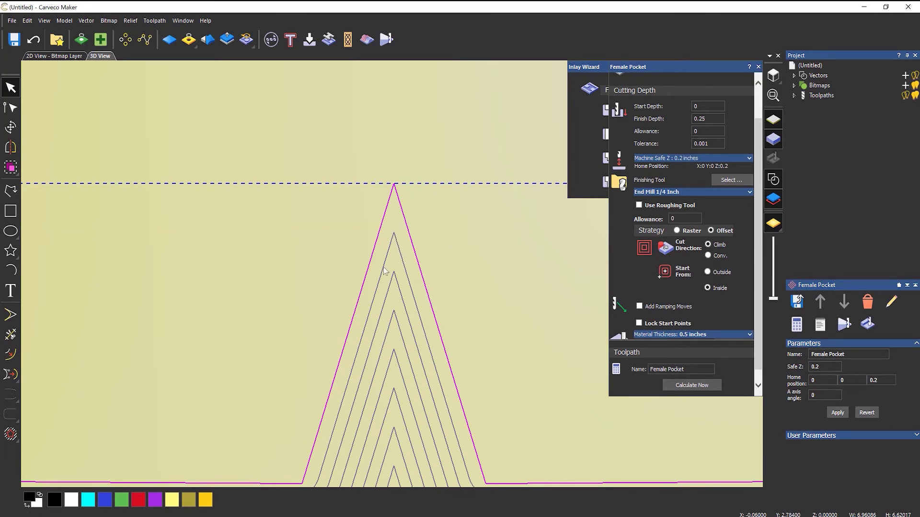
pyautogui.rightClick(814, 96)
pyautogui.click(840, 191)
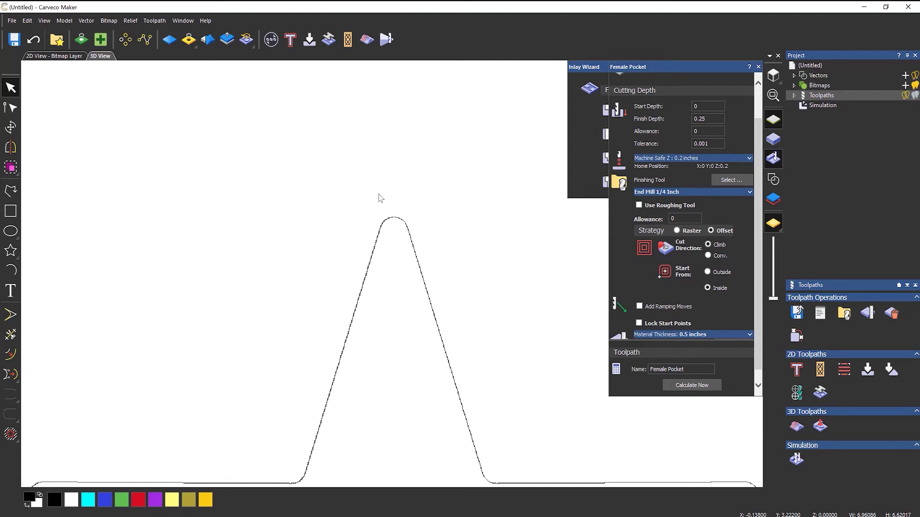
# Delete the simulation, show the pocket toolpath lines and zoom into a star corner
pyautogui.rightClick(823, 105)
pyautogui.click(837, 150)
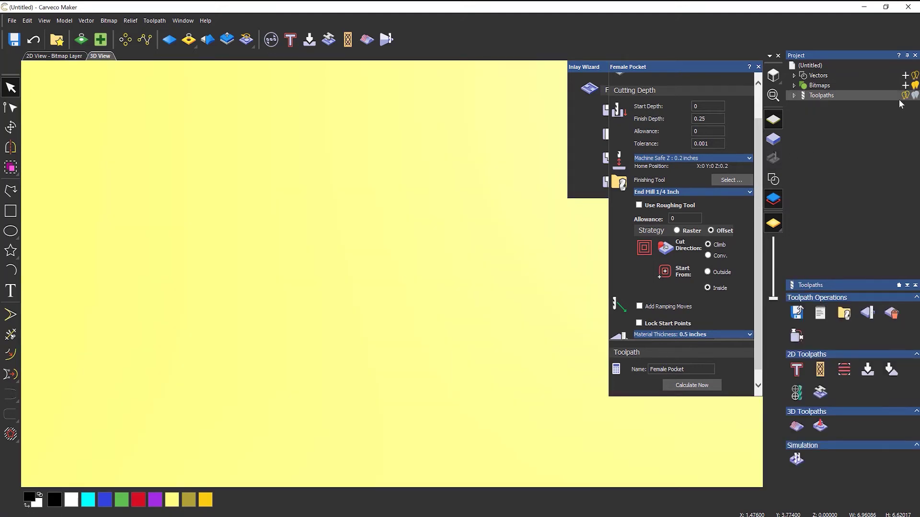
pyautogui.click(773, 179)
pyautogui.scroll(-3, 464, 323)
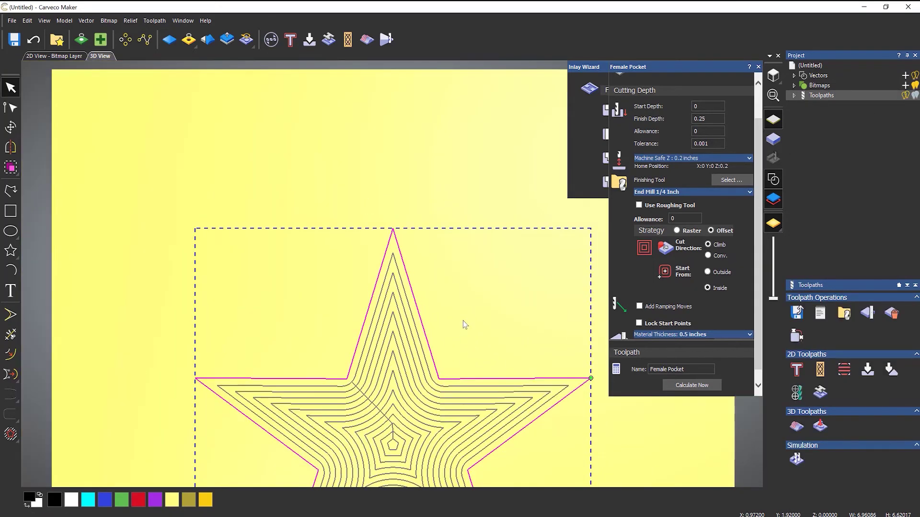
pyautogui.scroll(3, 444, 381)
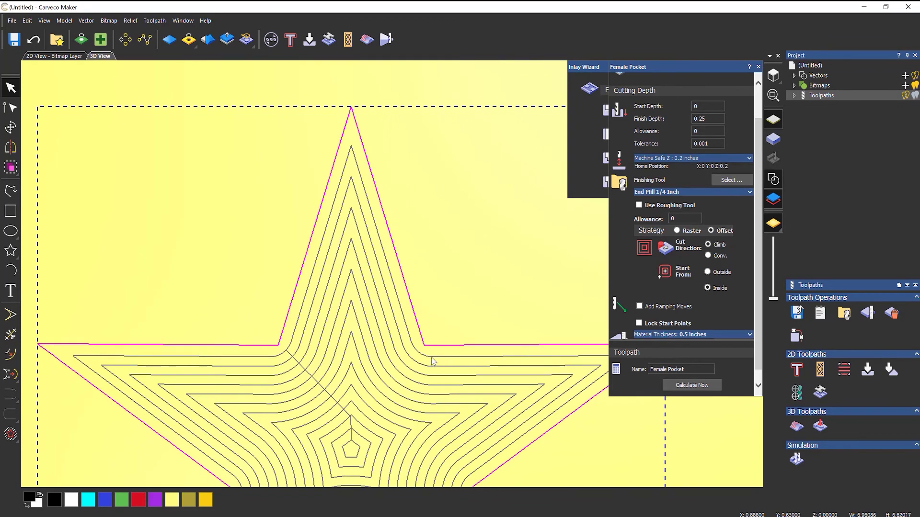
pyautogui.scroll(2, 432, 364)
pyautogui.scroll(1, 428, 355)
pyautogui.scroll(2, 428, 354)
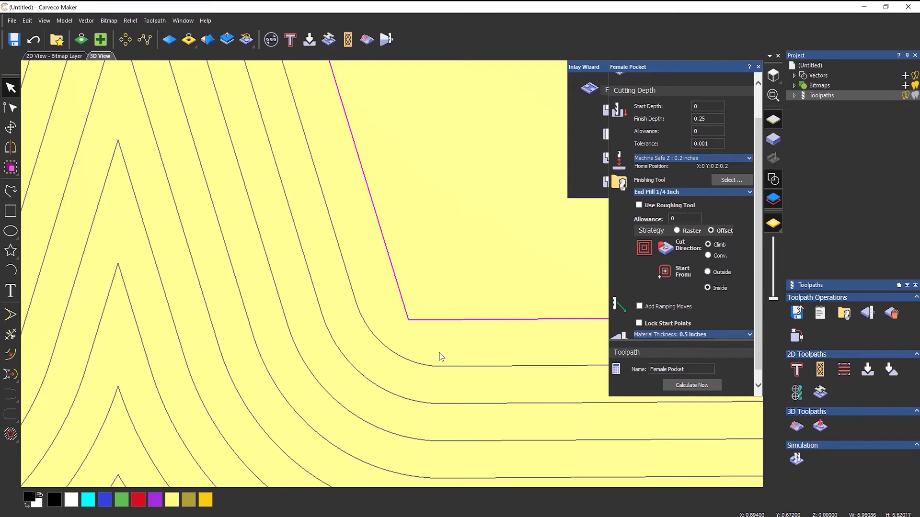
pyautogui.rightClick(823, 99)
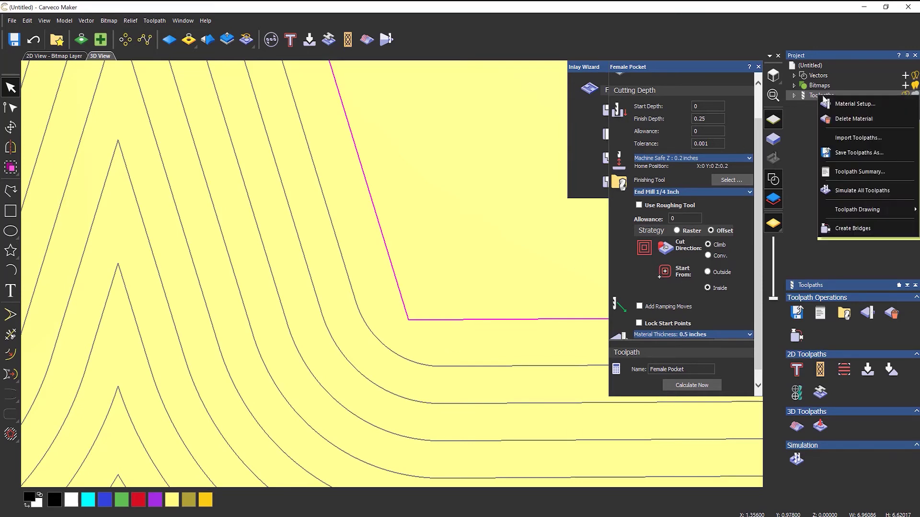
pyautogui.click(854, 187)
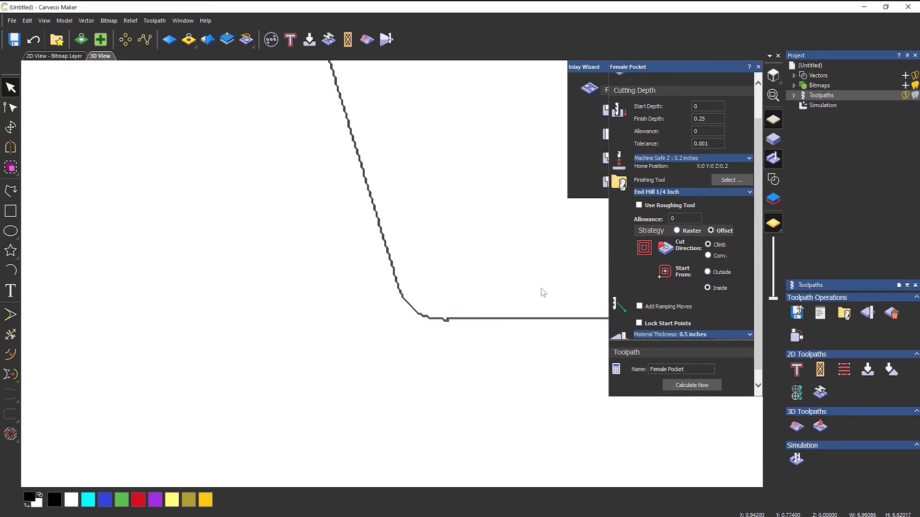
pyautogui.click(809, 107)
pyautogui.rightClick(808, 108)
pyautogui.click(828, 150)
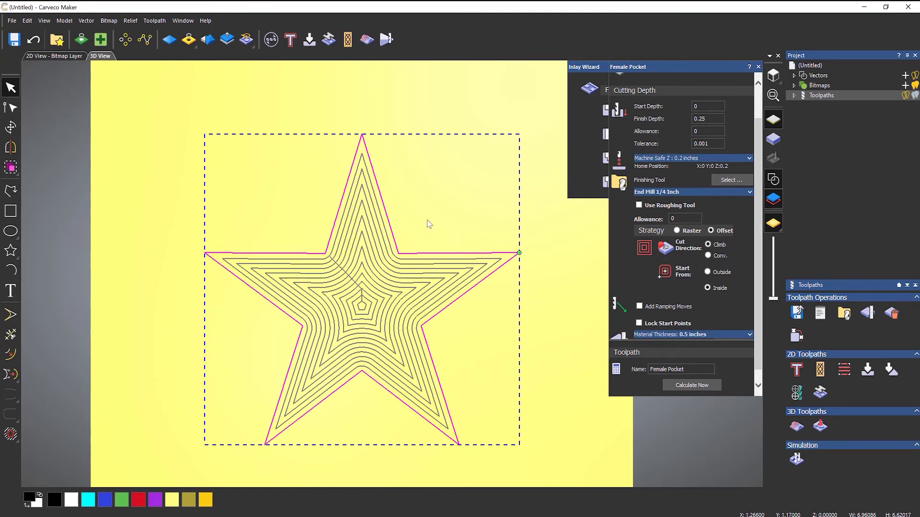
# Close the pocket settings and delete the Female Pocket toolpath from the Project tree
pyautogui.click(758, 68)
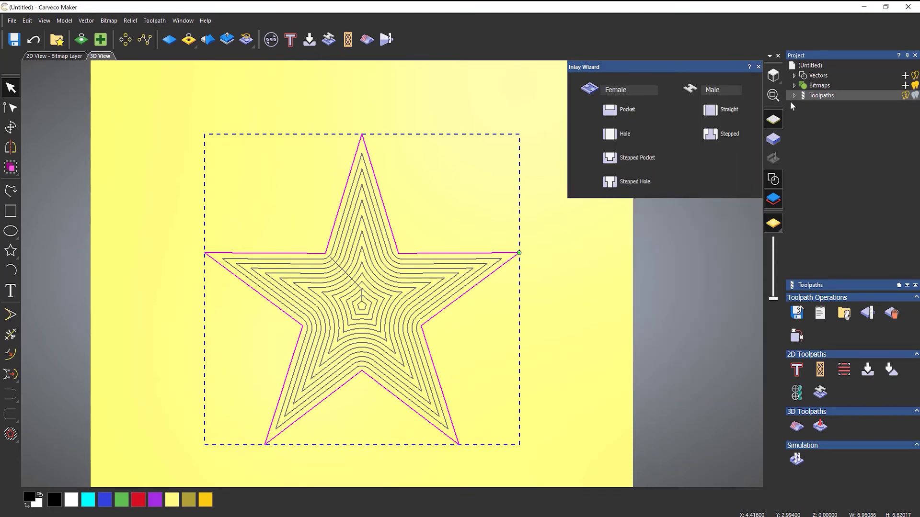
pyautogui.click(794, 96)
pyautogui.rightClick(838, 106)
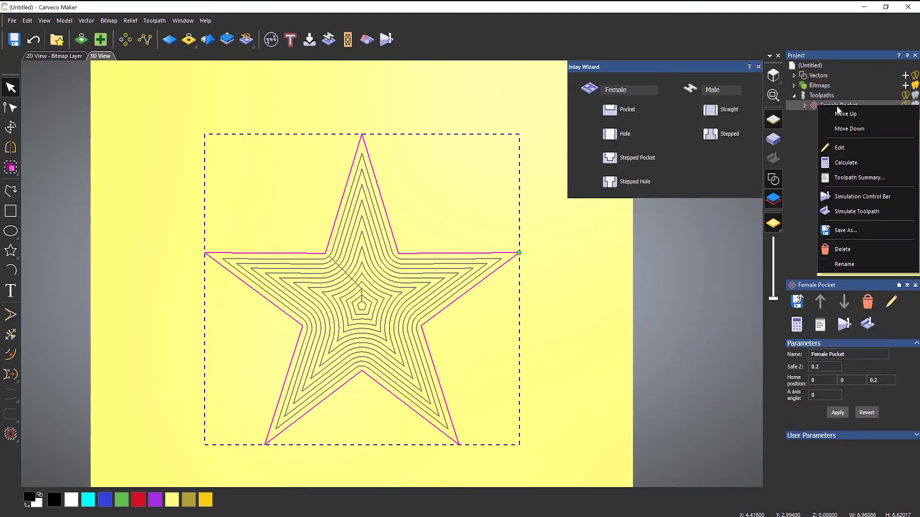
pyautogui.click(856, 251)
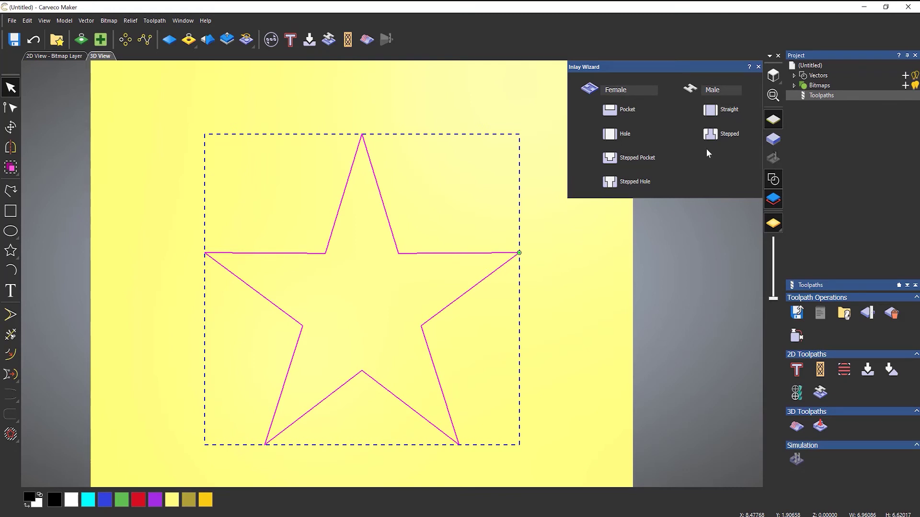
# Reopen the Inlay Wizard and start a Male Straight insert for the star at 0.25 finish depth
pyautogui.click(759, 66)
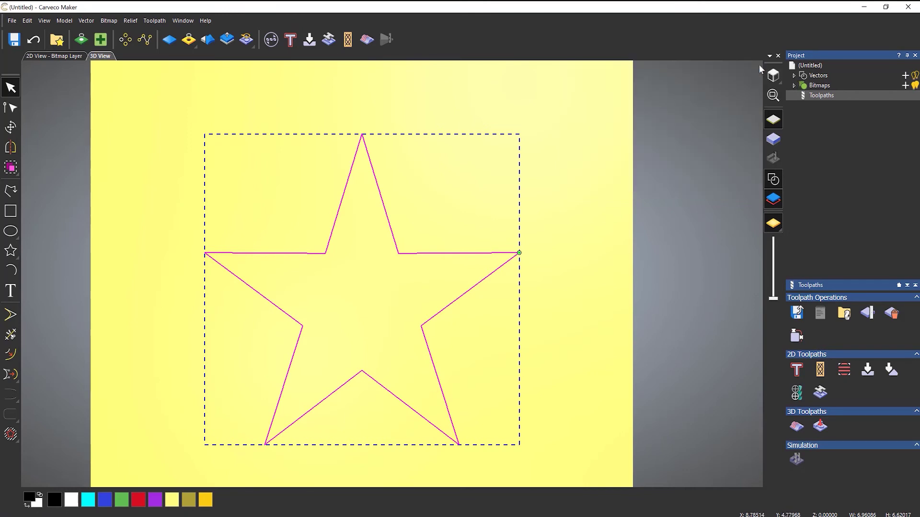
pyautogui.click(822, 395)
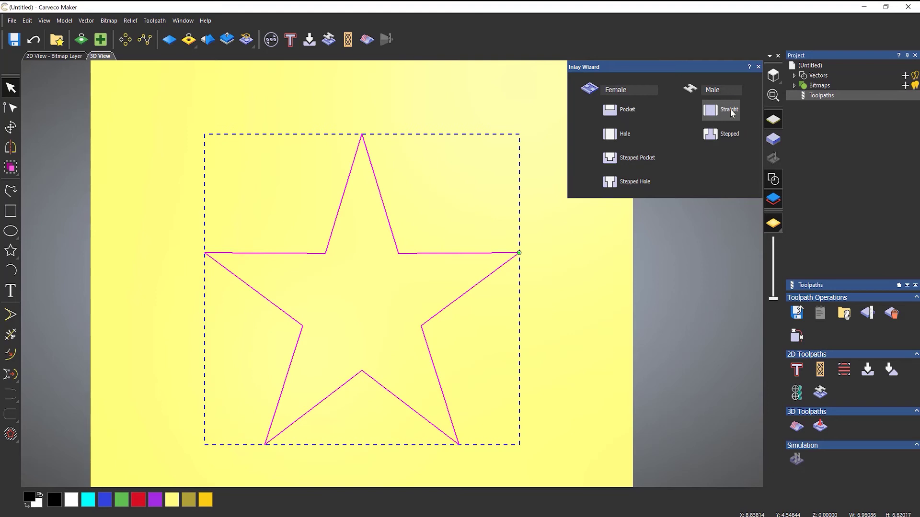
pyautogui.click(730, 110)
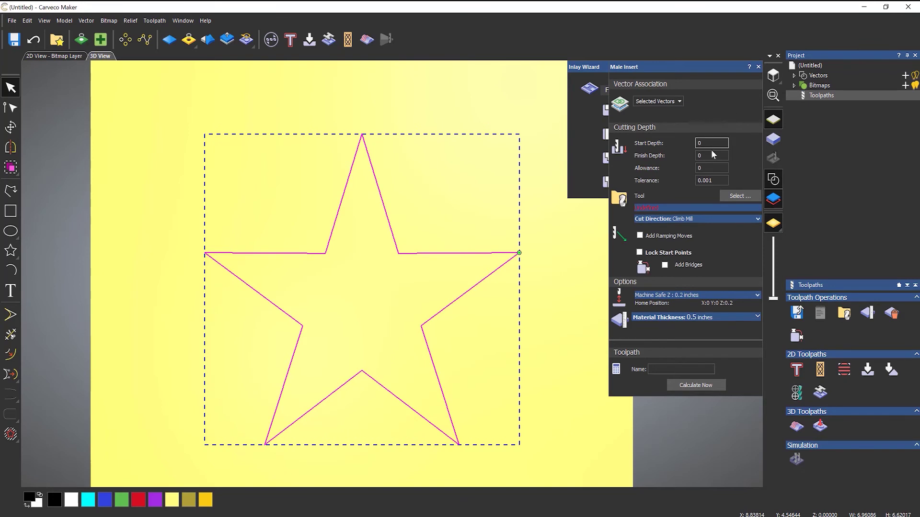
pyautogui.click(704, 156)
# Set the male insert's material thickness to 0.25 inches and recheck the finish depth
pyautogui.click(682, 317)
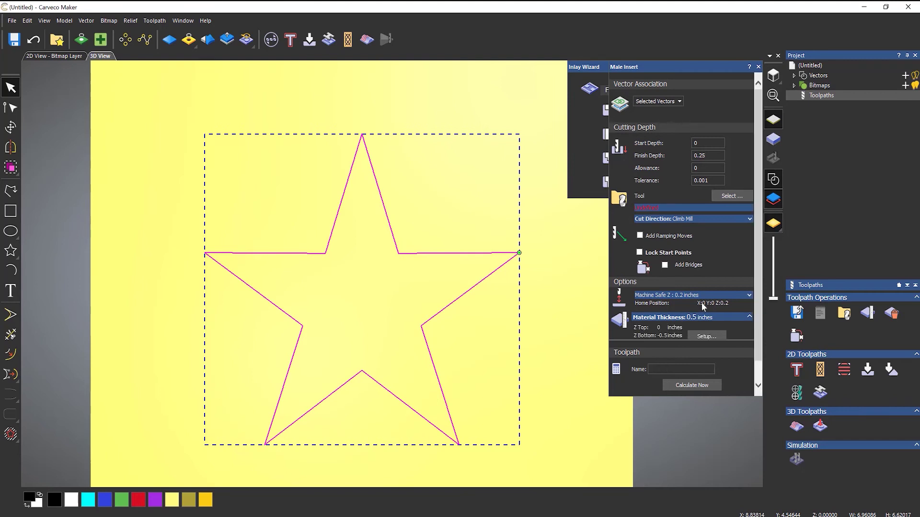
pyautogui.scroll(-1, 702, 303)
pyautogui.click(706, 314)
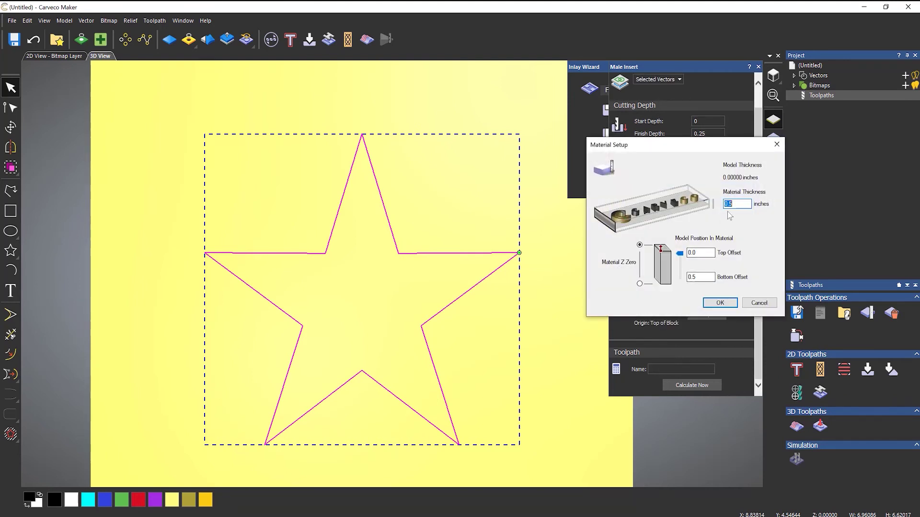
pyautogui.write('0.25')
pyautogui.click(723, 301)
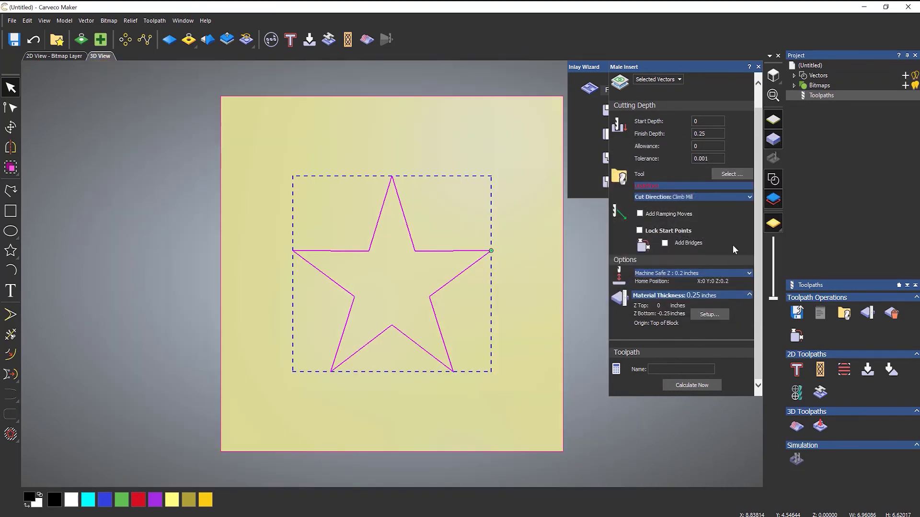
pyautogui.scroll(1, 732, 245)
pyautogui.click(707, 155)
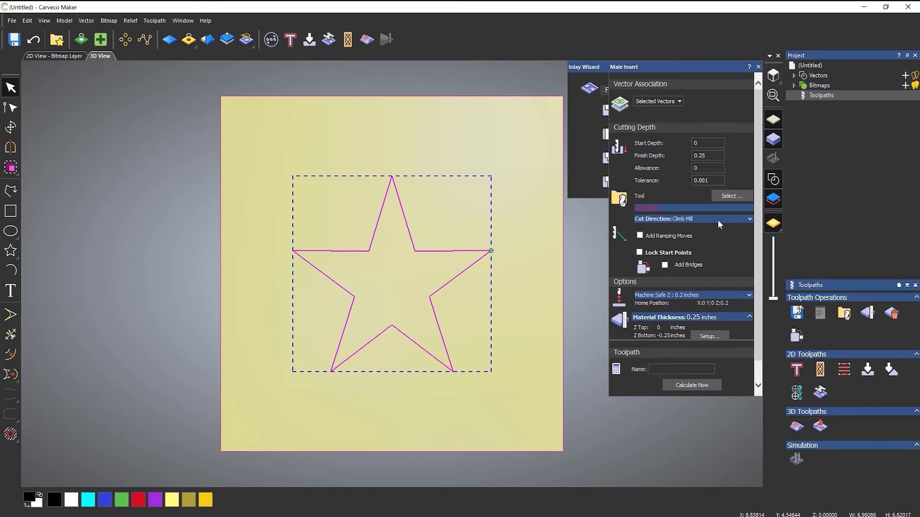
# Assign the End Mill 1/4 Inch tool and calculate the Male Insert toolpath around the star
pyautogui.click(727, 197)
pyautogui.click(374, 263)
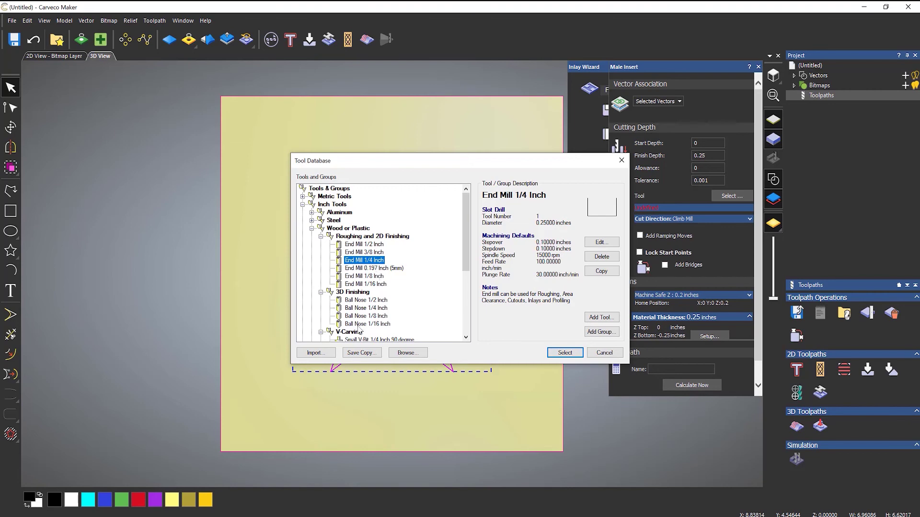
pyautogui.click(565, 353)
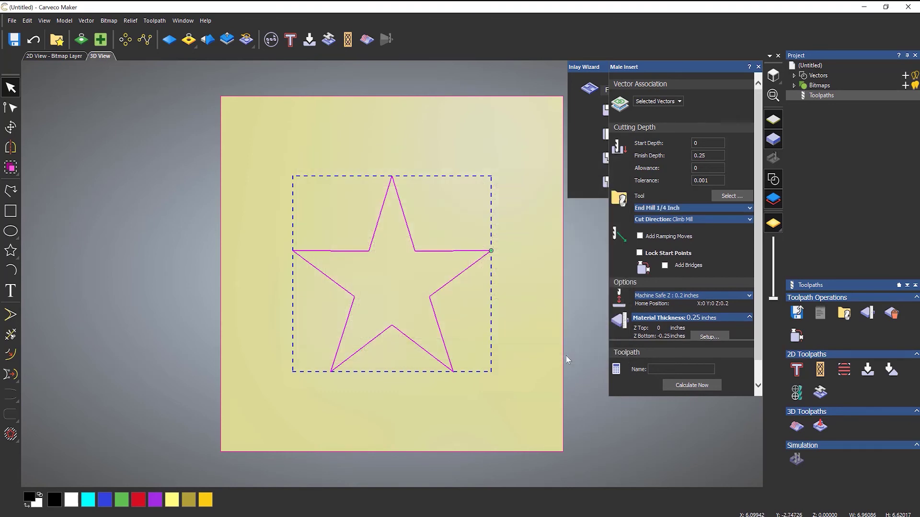
pyautogui.click(683, 384)
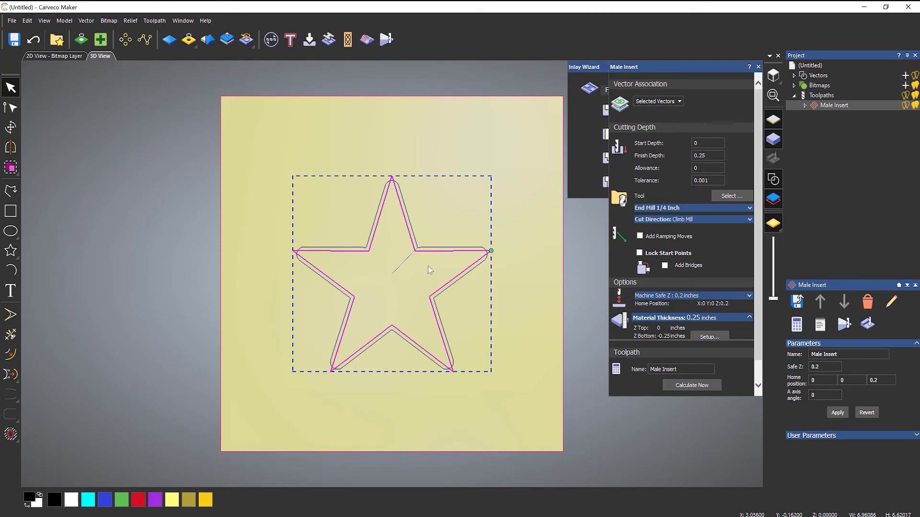
# Run a Simulate Toolpath preview of Male Insert, then delete the resulting Simulation item
pyautogui.scroll(5, 415, 251)
pyautogui.scroll(3, 417, 250)
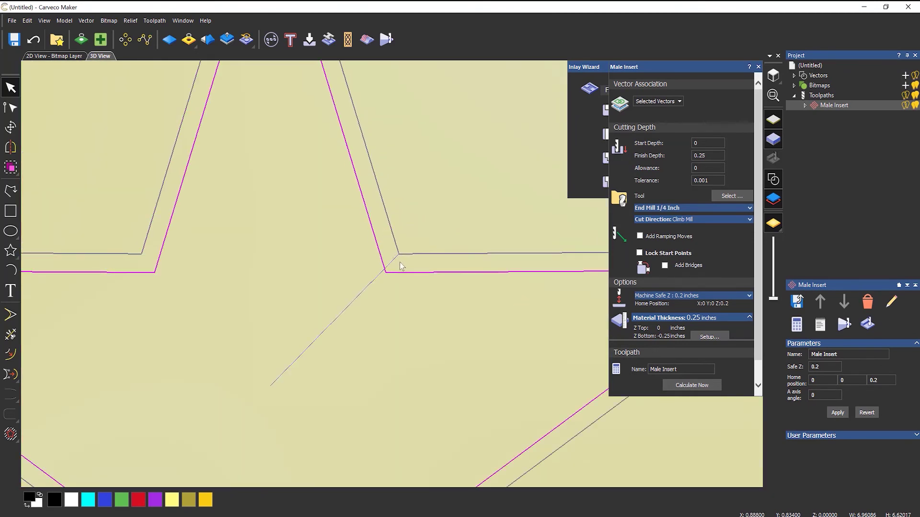
pyautogui.rightClick(820, 95)
pyautogui.click(809, 106)
pyautogui.rightClick(810, 106)
pyautogui.click(843, 209)
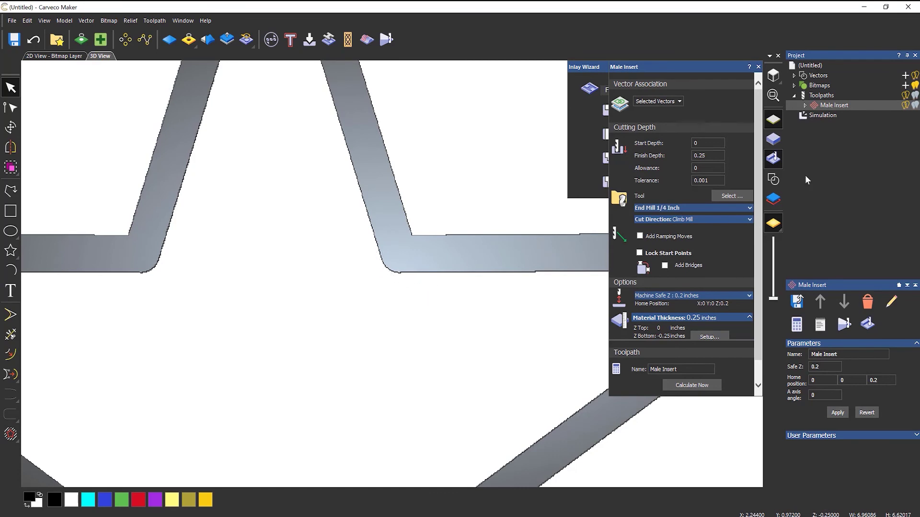
pyautogui.rightClick(817, 116)
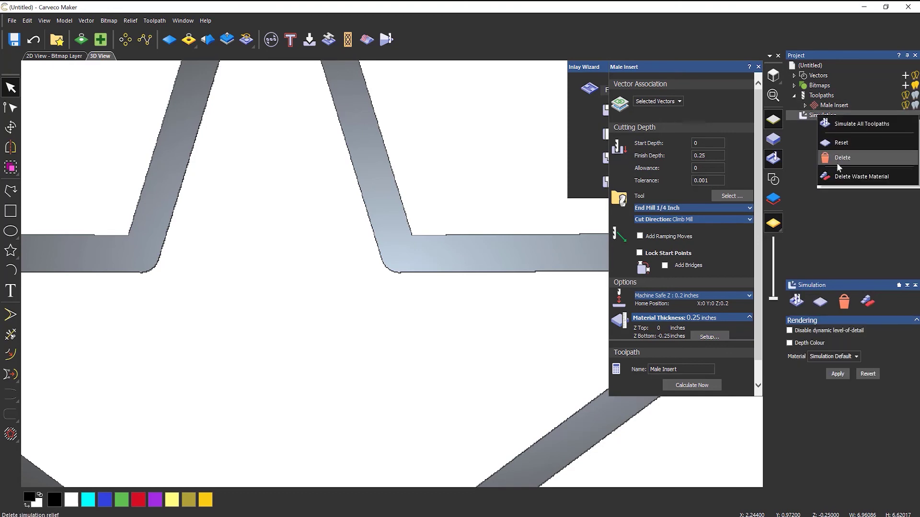
pyautogui.click(836, 162)
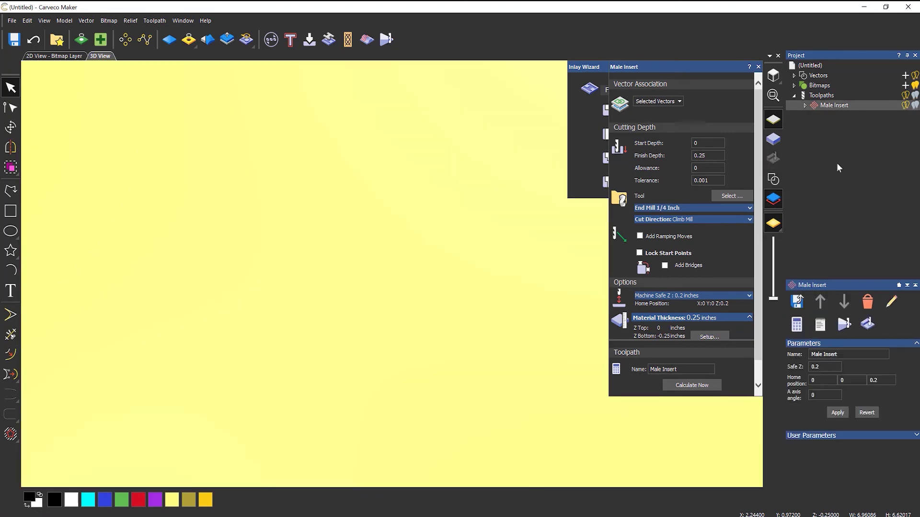
# Show the star vectors in the 3D view and zoom in on the star's top point
pyautogui.click(773, 179)
pyautogui.scroll(-3, 270, 215)
pyautogui.scroll(4, 330, 103)
pyautogui.scroll(-2, 302, 113)
pyautogui.scroll(2, 378, 224)
pyautogui.scroll(-2, 427, 297)
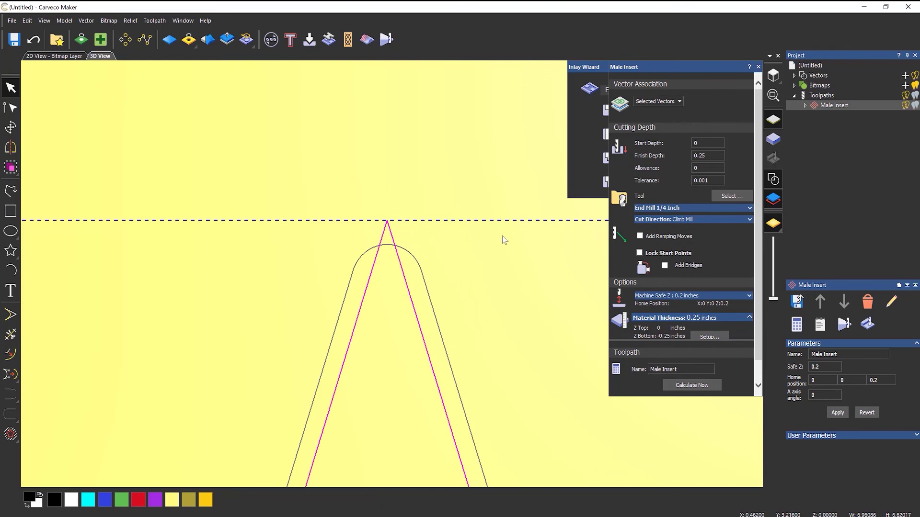
# Simulate the Male Insert cut at the star tip, then delete the Simulation
pyautogui.rightClick(816, 106)
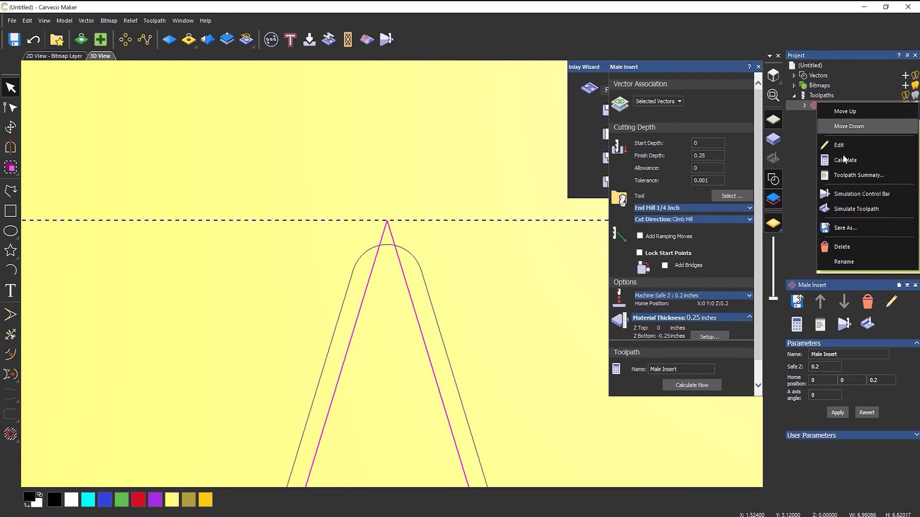
pyautogui.click(849, 209)
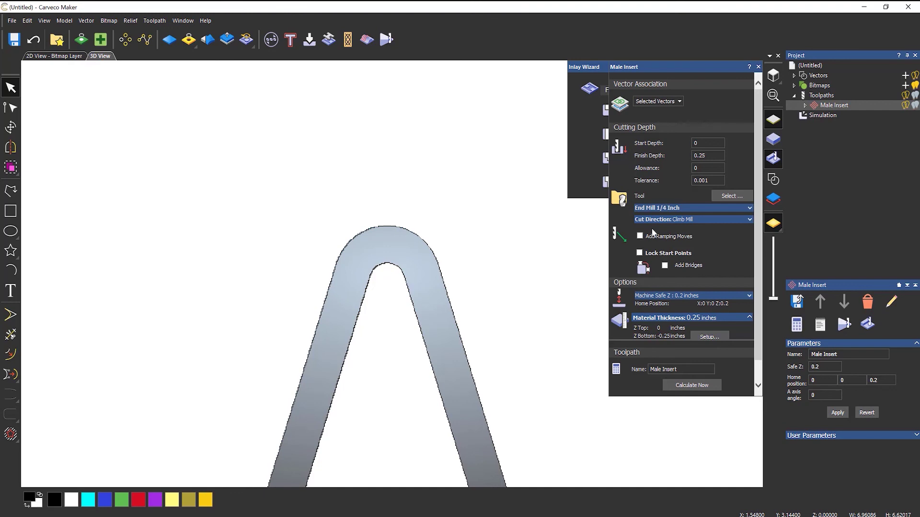
pyautogui.rightClick(813, 116)
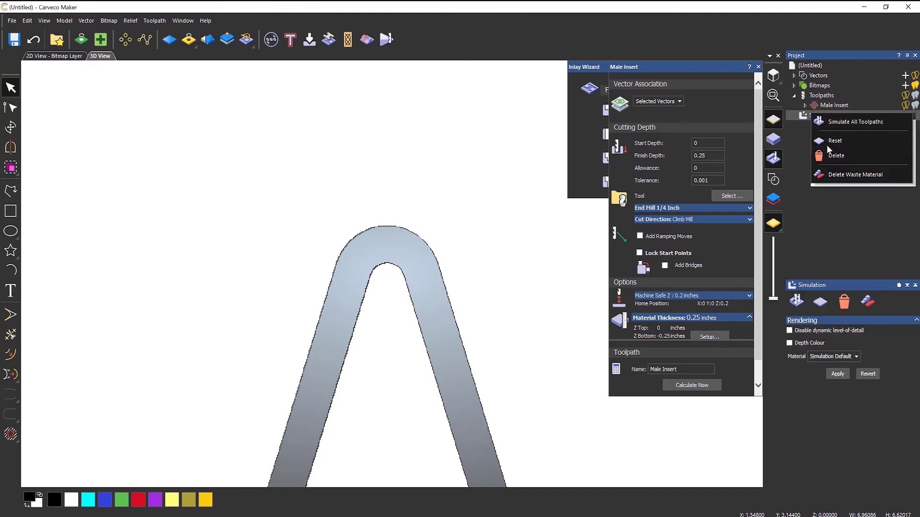
pyautogui.click(832, 156)
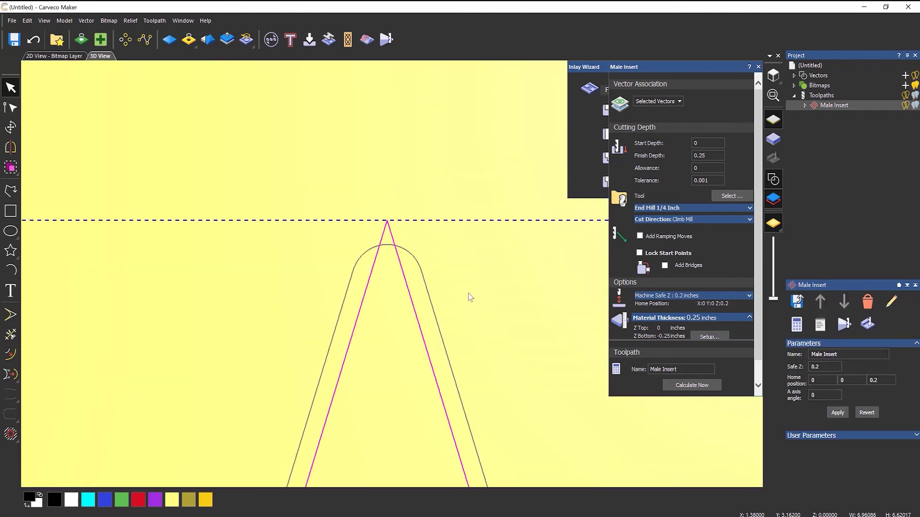
# Set the Male Insert allowance to 0.005 and recalculate the toolpath
pyautogui.scroll(4, 393, 282)
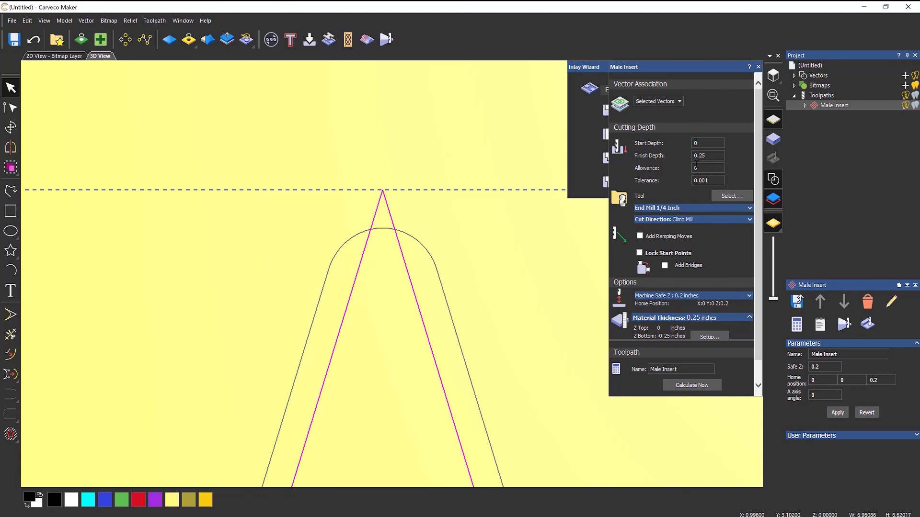
pyautogui.doubleClick(696, 168)
pyautogui.write('0.005')
pyautogui.click(697, 387)
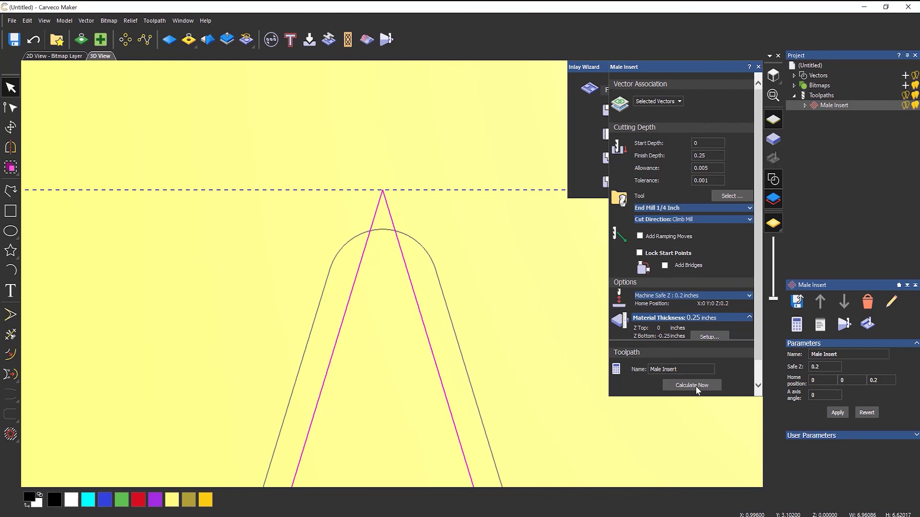
# Change the allowance to 0.040 and recalculate the Male Insert toolpath
pyautogui.click(704, 168)
pyautogui.moveTo(703, 168); pyautogui.dragTo(707, 177)
pyautogui.write('10')
pyautogui.press('BackSpace')
pyautogui.write('40')
pyautogui.click(714, 382)
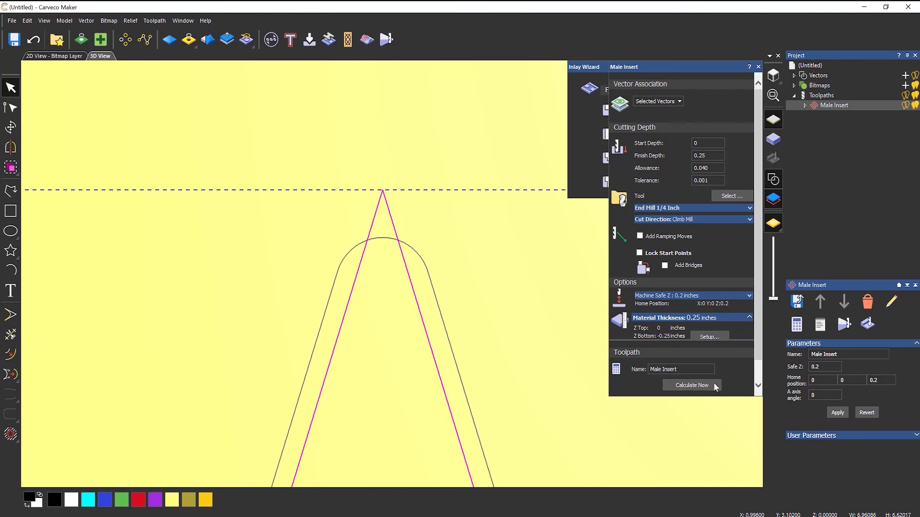